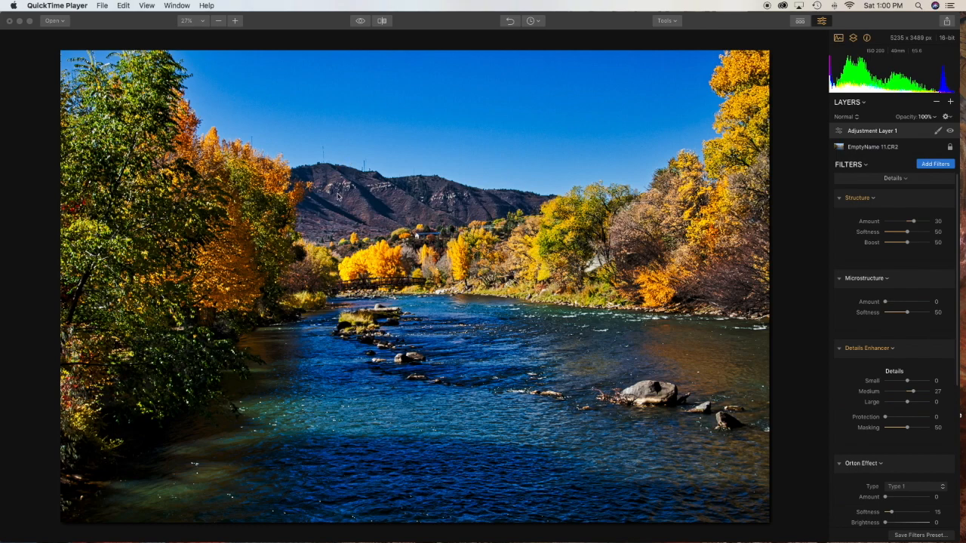
Step: Compare the edited river photo with its unedited original by toggling the before view
{"action": "left_click", "coordinate": [360, 23]}
{"action": "left_click", "coordinate": [360, 23]}
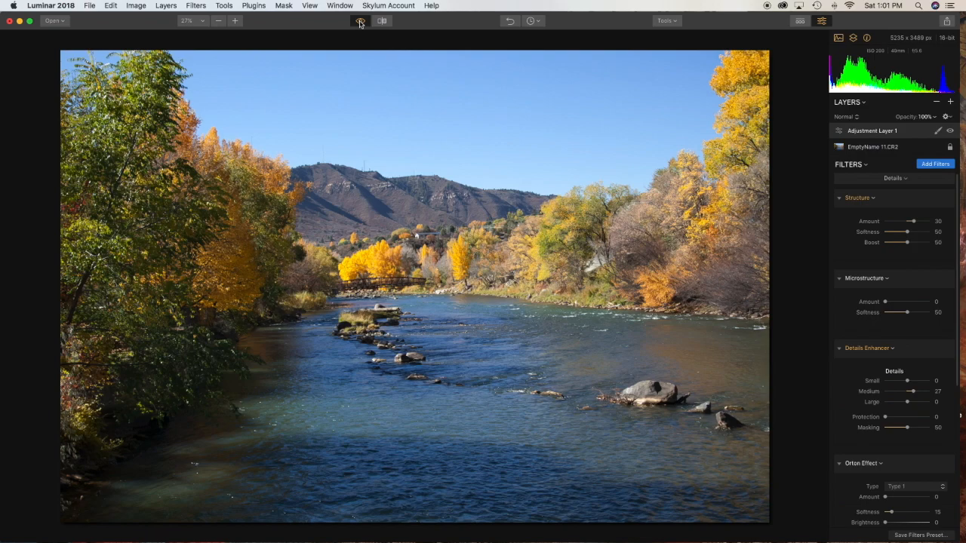
{"action": "left_click", "coordinate": [360, 23]}
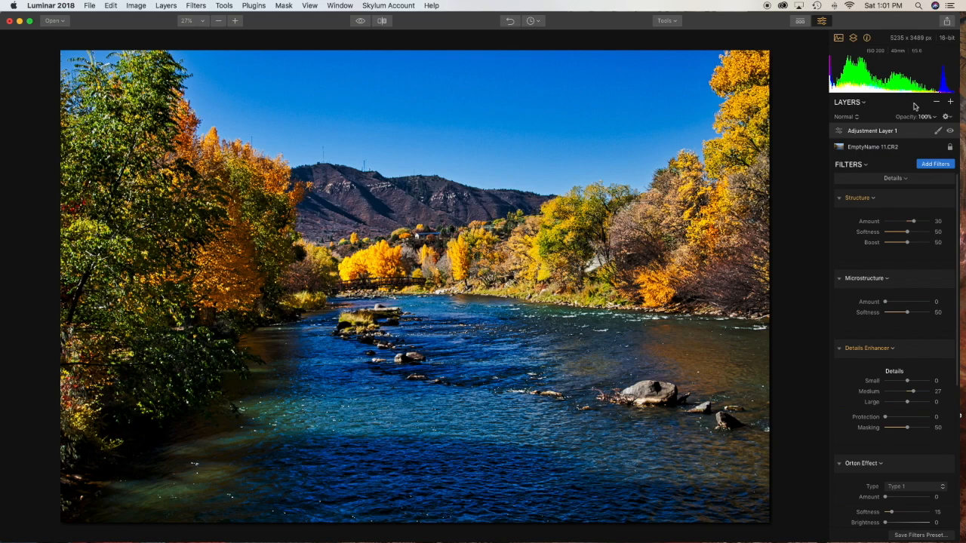
Step: Add Skies_00506.jpg from the Sky Overlays Part 2 folder as a new image layer and lower its opacity to 81%
{"action": "left_click", "coordinate": [952, 102]}
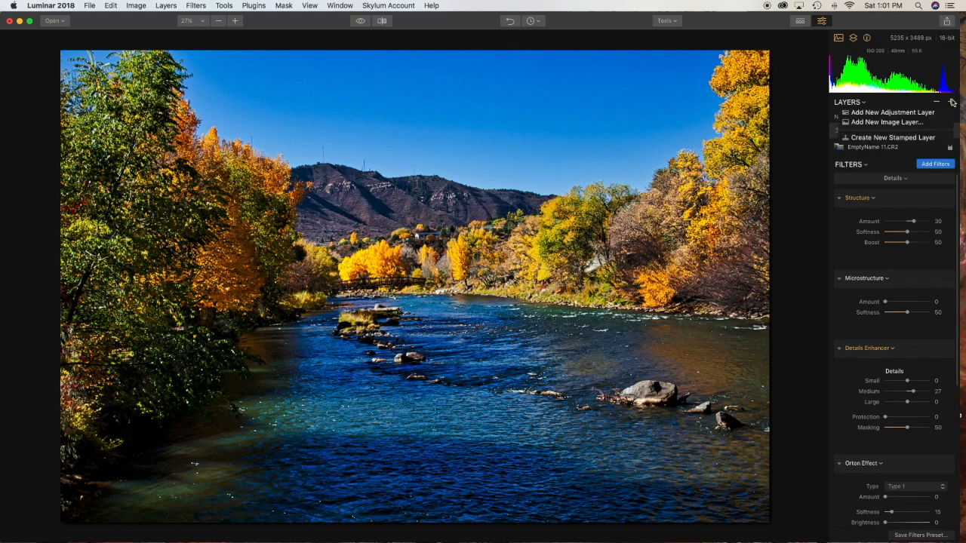
{"action": "left_click", "coordinate": [897, 123]}
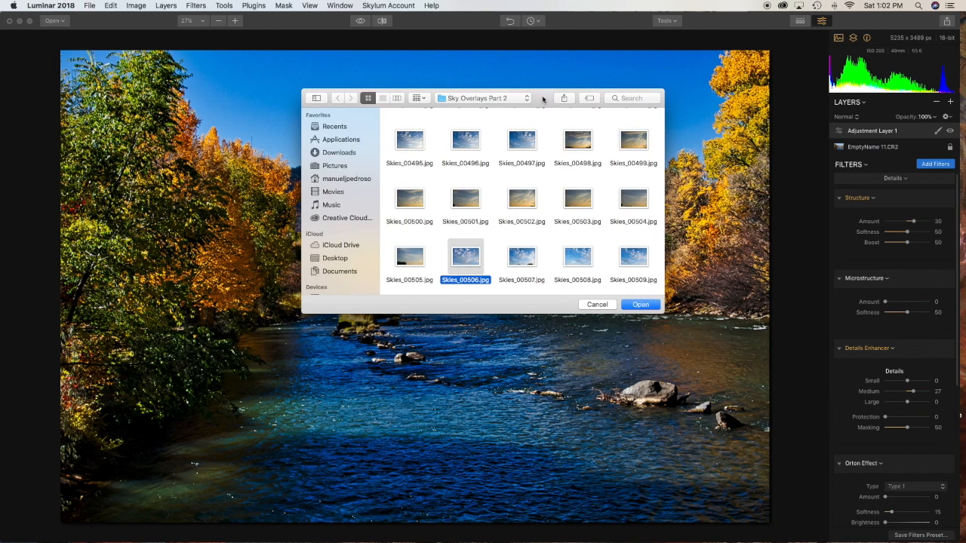
{"action": "left_click_drag", "start_coordinate": [543, 98], "coordinate": [527, 117]}
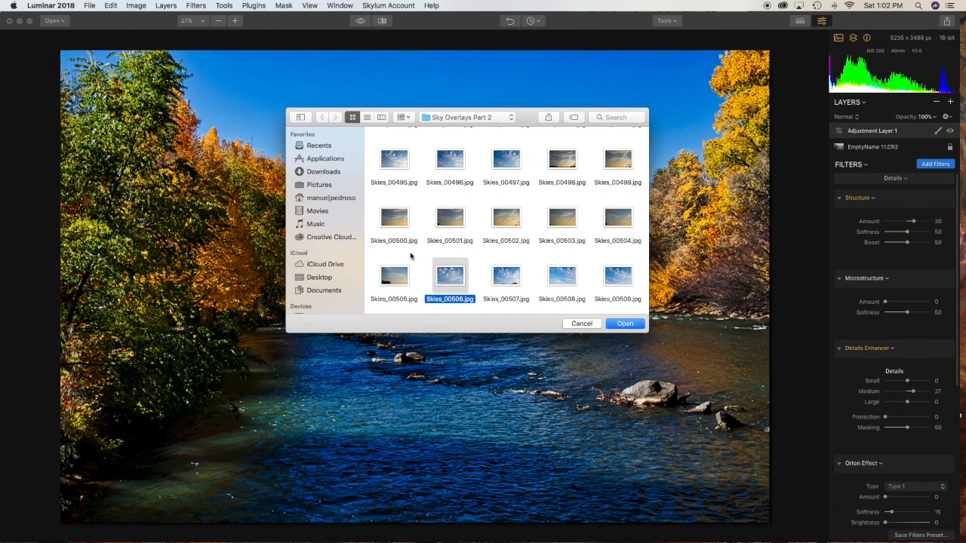
{"action": "left_click", "coordinate": [627, 324]}
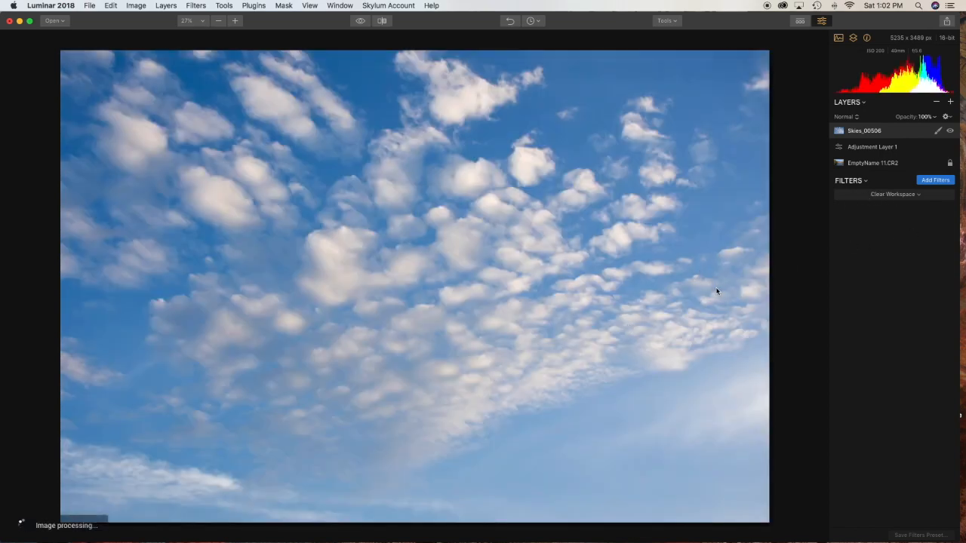
{"action": "left_click", "coordinate": [935, 118]}
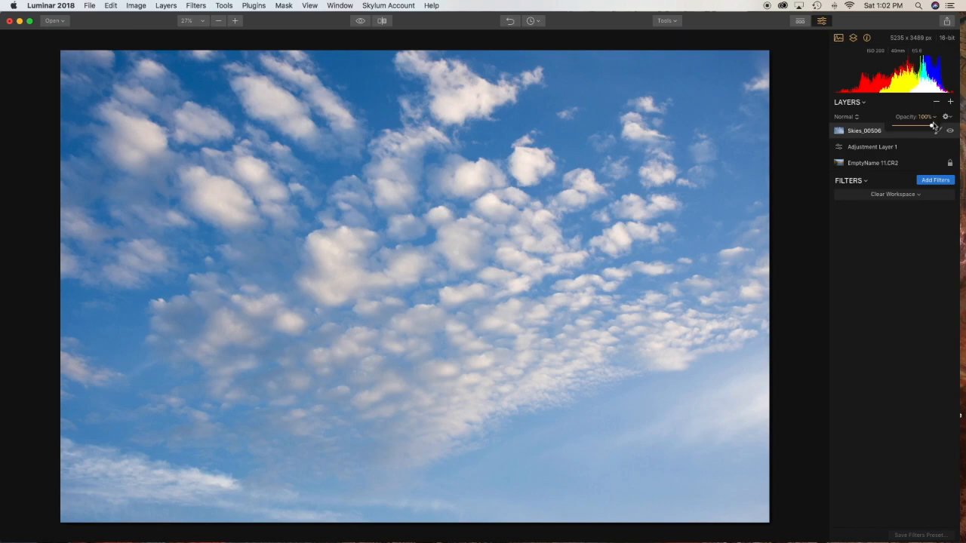
{"action": "left_click_drag", "start_coordinate": [931, 129], "coordinate": [924, 128]}
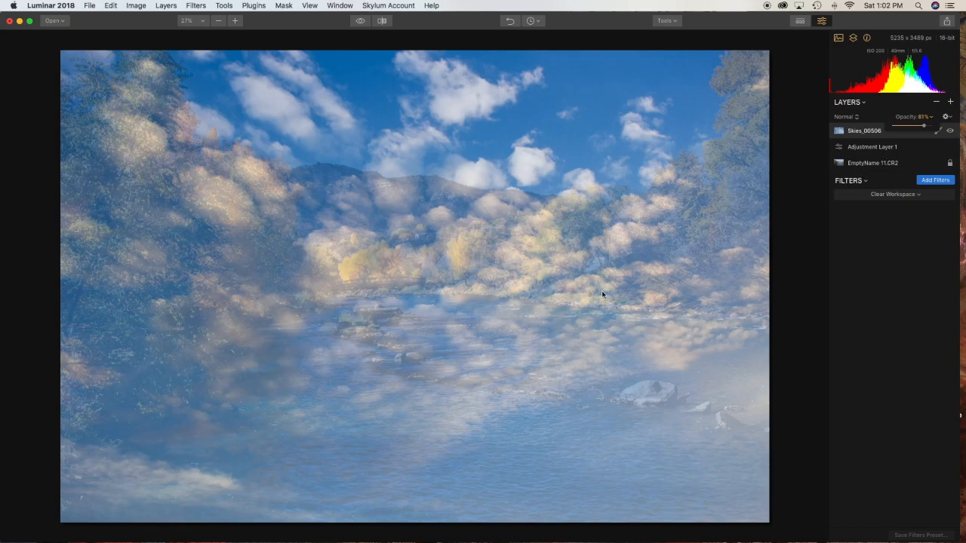
Step: Start a brush mask on the sky layer and erase the overlay from the trees, mountains and river with a size 184 brush
{"action": "left_click", "coordinate": [939, 132]}
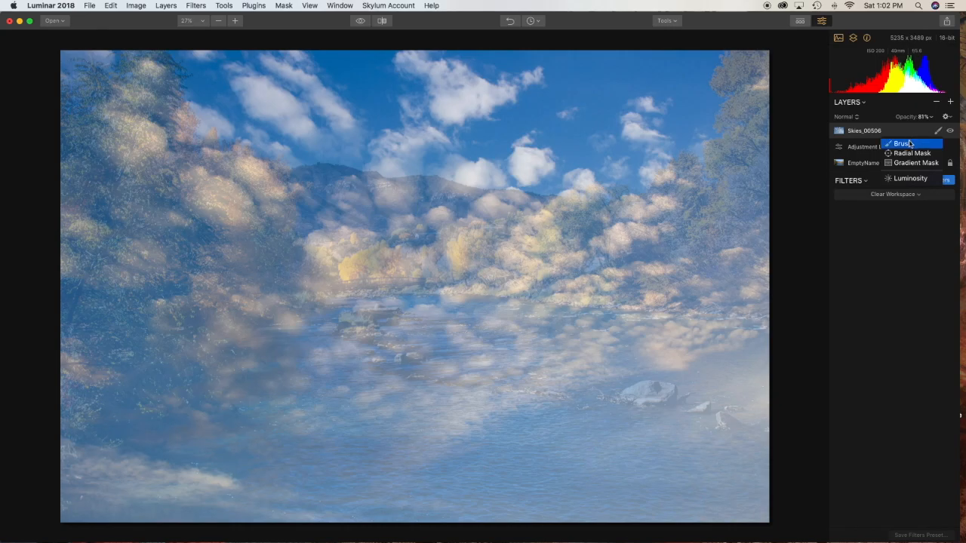
{"action": "left_click", "coordinate": [911, 144]}
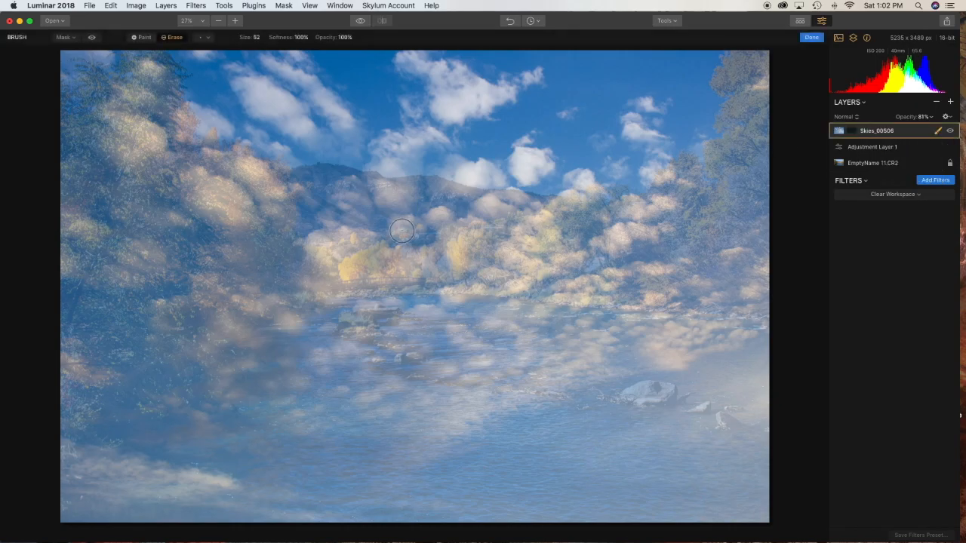
{"action": "left_click", "coordinate": [137, 37]}
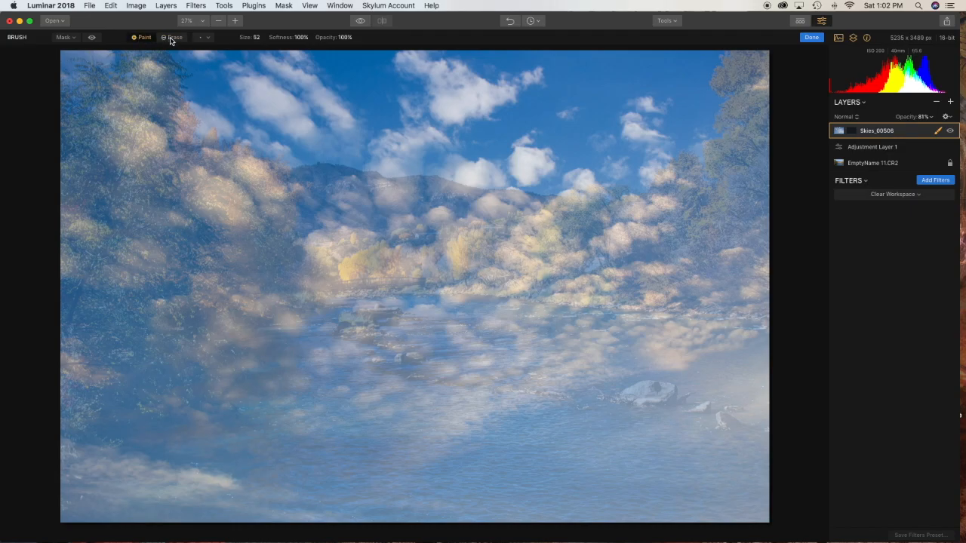
{"action": "left_click", "coordinate": [171, 39]}
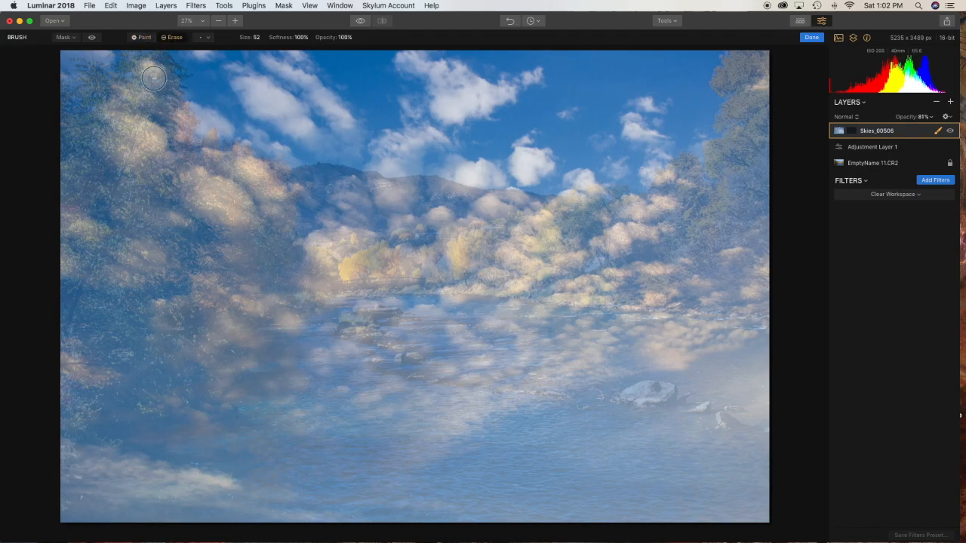
{"action": "key", "text": "bracketright"}
{"action": "key", "text": "bracketright"}
{"action": "key", "text": "bracketright"}
{"action": "key", "text": "bracketright"}
{"action": "key", "text": "bracketright"}
{"action": "key", "text": "bracketright"}
{"action": "key", "text": "bracketright"}
{"action": "key", "text": "bracketright"}
{"action": "key", "text": "bracketright"}
{"action": "key", "text": "bracketright"}
{"action": "key", "text": "bracketright"}
{"action": "key", "text": "bracketright"}
{"action": "key", "text": "bracketright"}
{"action": "left_click_drag", "start_coordinate": [127, 186], "coordinate": [75, 192]}
{"action": "mouse_move", "coordinate": [283, 248]}
{"action": "left_mouse_down"}
{"action": "mouse_move", "coordinate": [366, 284]}
{"action": "mouse_move", "coordinate": [139, 226]}
{"action": "mouse_move", "coordinate": [170, 218]}
{"action": "mouse_move", "coordinate": [292, 244]}
{"action": "mouse_move", "coordinate": [130, 132]}
{"action": "mouse_move", "coordinate": [105, 88]}
{"action": "mouse_move", "coordinate": [94, 146]}
{"action": "mouse_move", "coordinate": [119, 179]}
{"action": "mouse_move", "coordinate": [119, 281]}
{"action": "mouse_move", "coordinate": [301, 309]}
{"action": "mouse_move", "coordinate": [354, 267]}
{"action": "mouse_move", "coordinate": [487, 271]}
{"action": "mouse_move", "coordinate": [400, 234]}
{"action": "mouse_move", "coordinate": [313, 231]}
{"action": "mouse_move", "coordinate": [390, 231]}
{"action": "mouse_move", "coordinate": [492, 272]}
{"action": "mouse_move", "coordinate": [593, 253]}
{"action": "mouse_move", "coordinate": [746, 245]}
{"action": "mouse_move", "coordinate": [766, 158]}
{"action": "mouse_move", "coordinate": [681, 386]}
{"action": "mouse_move", "coordinate": [754, 331]}
{"action": "mouse_move", "coordinate": [749, 363]}
{"action": "mouse_move", "coordinate": [555, 306]}
{"action": "mouse_move", "coordinate": [605, 305]}
{"action": "mouse_move", "coordinate": [318, 256]}
{"action": "mouse_move", "coordinate": [290, 280]}
{"action": "mouse_move", "coordinate": [315, 312]}
{"action": "mouse_move", "coordinate": [79, 284]}
{"action": "mouse_move", "coordinate": [64, 300]}
{"action": "mouse_move", "coordinate": [285, 351]}
{"action": "mouse_move", "coordinate": [499, 364]}
{"action": "mouse_move", "coordinate": [732, 397]}
{"action": "mouse_move", "coordinate": [463, 397]}
{"action": "mouse_move", "coordinate": [401, 408]}
{"action": "mouse_move", "coordinate": [199, 388]}
{"action": "mouse_move", "coordinate": [100, 391]}
{"action": "mouse_move", "coordinate": [78, 389]}
{"action": "mouse_move", "coordinate": [70, 363]}
{"action": "mouse_move", "coordinate": [84, 349]}
{"action": "mouse_move", "coordinate": [59, 482]}
{"action": "mouse_move", "coordinate": [216, 484]}
{"action": "mouse_move", "coordinate": [67, 491]}
{"action": "mouse_move", "coordinate": [139, 529]}
{"action": "mouse_move", "coordinate": [159, 434]}
{"action": "mouse_move", "coordinate": [268, 431]}
{"action": "mouse_move", "coordinate": [103, 450]}
{"action": "mouse_move", "coordinate": [199, 502]}
{"action": "mouse_move", "coordinate": [552, 515]}
{"action": "mouse_move", "coordinate": [781, 503]}
{"action": "mouse_move", "coordinate": [765, 448]}
{"action": "mouse_move", "coordinate": [789, 363]}
{"action": "mouse_move", "coordinate": [737, 388]}
{"action": "mouse_move", "coordinate": [696, 429]}
{"action": "mouse_move", "coordinate": [739, 449]}
{"action": "mouse_move", "coordinate": [498, 428]}
{"action": "mouse_move", "coordinate": [171, 442]}
{"action": "mouse_move", "coordinate": [601, 496]}
{"action": "mouse_move", "coordinate": [650, 391]}
{"action": "mouse_move", "coordinate": [803, 243]}
{"action": "mouse_move", "coordinate": [714, 251]}
{"action": "mouse_move", "coordinate": [590, 288]}
{"action": "mouse_move", "coordinate": [604, 285]}
{"action": "mouse_move", "coordinate": [483, 242]}
{"action": "mouse_move", "coordinate": [245, 221]}
{"action": "mouse_move", "coordinate": [88, 185]}
{"action": "mouse_move", "coordinate": [65, 155]}
{"action": "mouse_move", "coordinate": [86, 254]}
{"action": "mouse_move", "coordinate": [53, 496]}
{"action": "mouse_move", "coordinate": [134, 505]}
{"action": "mouse_move", "coordinate": [744, 474]}
{"action": "mouse_move", "coordinate": [776, 200]}
{"action": "mouse_move", "coordinate": [625, 266]}
{"action": "mouse_move", "coordinate": [617, 305]}
{"action": "left_mouse_up"}
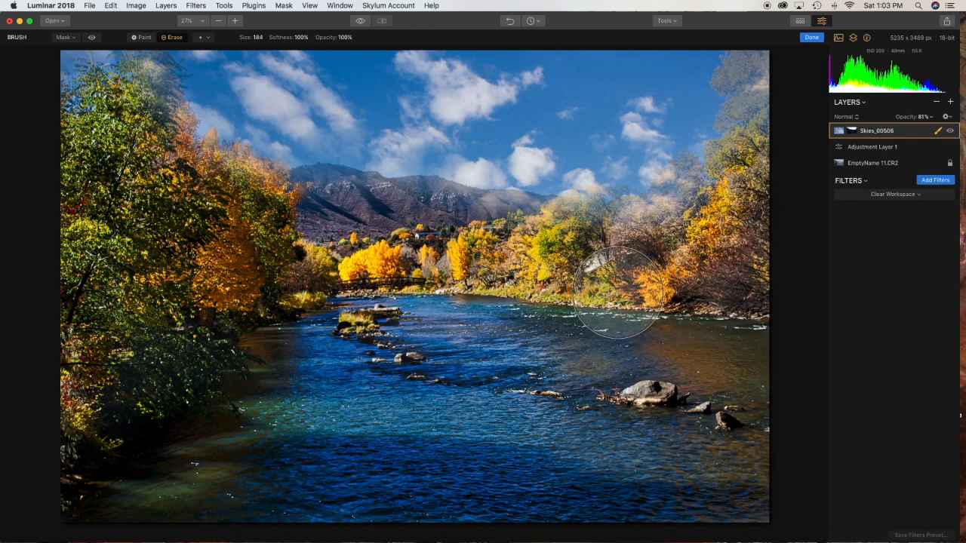
Step: Reduce the eraser brush to size 76 and clear the remaining sky overlay from the treetops and mountain edges
{"action": "key", "text": "bracketleft"}
{"action": "key", "text": "bracketleft"}
{"action": "key", "text": "bracketleft"}
{"action": "key", "text": "bracketleft"}
{"action": "key", "text": "bracketleft"}
{"action": "key", "text": "bracketleft"}
{"action": "key", "text": "bracketleft"}
{"action": "key", "text": "bracketleft"}
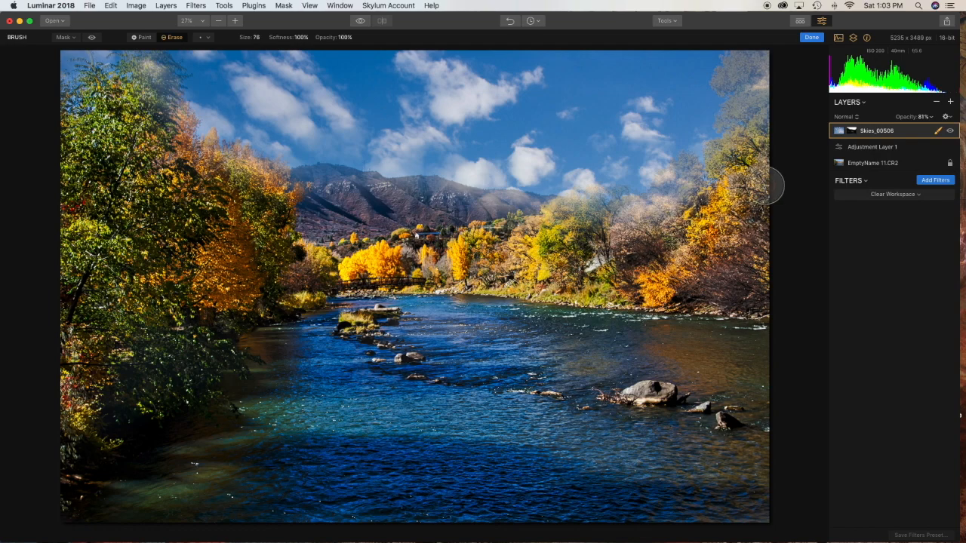
{"action": "mouse_move", "coordinate": [766, 130]}
{"action": "left_mouse_down"}
{"action": "mouse_move", "coordinate": [766, 67]}
{"action": "mouse_move", "coordinate": [746, 63]}
{"action": "mouse_move", "coordinate": [726, 72]}
{"action": "mouse_move", "coordinate": [738, 100]}
{"action": "mouse_move", "coordinate": [720, 136]}
{"action": "mouse_move", "coordinate": [745, 66]}
{"action": "mouse_move", "coordinate": [751, 148]}
{"action": "mouse_move", "coordinate": [723, 162]}
{"action": "mouse_move", "coordinate": [718, 147]}
{"action": "left_mouse_up"}
{"action": "mouse_move", "coordinate": [709, 151]}
{"action": "left_mouse_down"}
{"action": "mouse_move", "coordinate": [652, 210]}
{"action": "mouse_move", "coordinate": [663, 189]}
{"action": "mouse_move", "coordinate": [638, 213]}
{"action": "mouse_move", "coordinate": [612, 208]}
{"action": "mouse_move", "coordinate": [621, 198]}
{"action": "mouse_move", "coordinate": [666, 240]}
{"action": "mouse_move", "coordinate": [587, 204]}
{"action": "mouse_move", "coordinate": [606, 201]}
{"action": "mouse_move", "coordinate": [588, 191]}
{"action": "mouse_move", "coordinate": [600, 189]}
{"action": "mouse_move", "coordinate": [559, 210]}
{"action": "mouse_move", "coordinate": [302, 186]}
{"action": "mouse_move", "coordinate": [452, 212]}
{"action": "mouse_move", "coordinate": [367, 222]}
{"action": "mouse_move", "coordinate": [293, 196]}
{"action": "mouse_move", "coordinate": [275, 174]}
{"action": "mouse_move", "coordinate": [207, 139]}
{"action": "mouse_move", "coordinate": [166, 140]}
{"action": "mouse_move", "coordinate": [176, 122]}
{"action": "mouse_move", "coordinate": [167, 74]}
{"action": "mouse_move", "coordinate": [134, 70]}
{"action": "mouse_move", "coordinate": [117, 95]}
{"action": "mouse_move", "coordinate": [90, 76]}
{"action": "mouse_move", "coordinate": [58, 85]}
{"action": "left_mouse_up"}
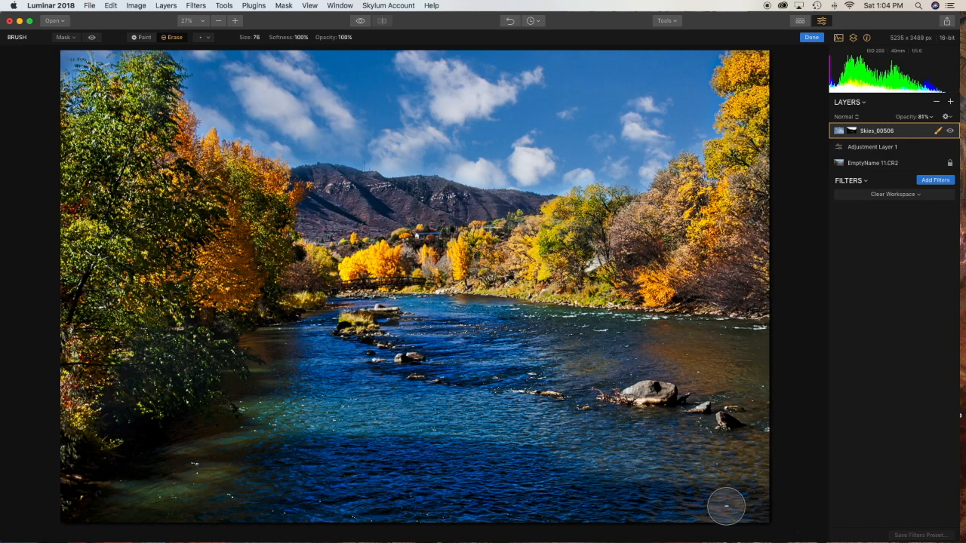
{"action": "left_click_drag", "start_coordinate": [442, 243], "coordinate": [402, 226]}
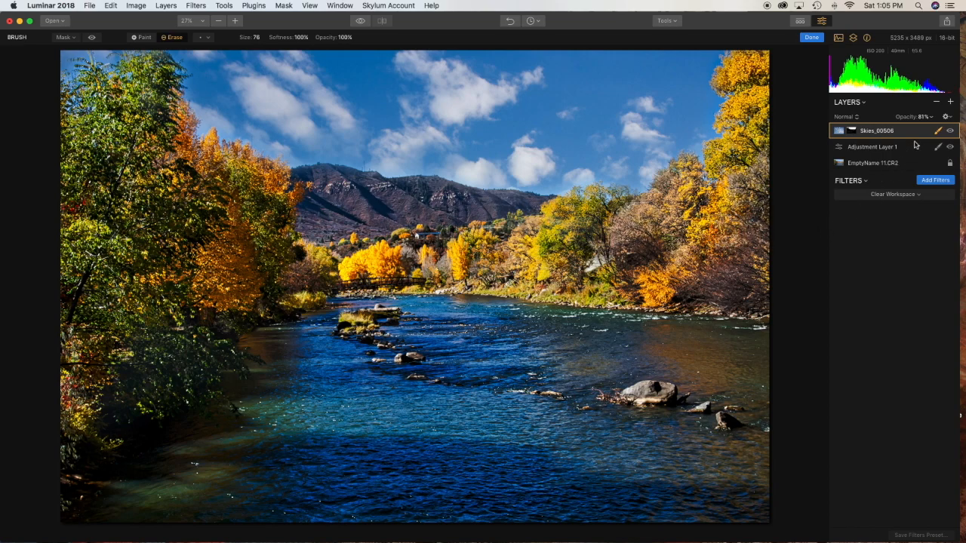
Step: Raise the Skies_00506 layer's opacity to 100% and add the Advanced Contrast filter to it
{"action": "left_click", "coordinate": [933, 117]}
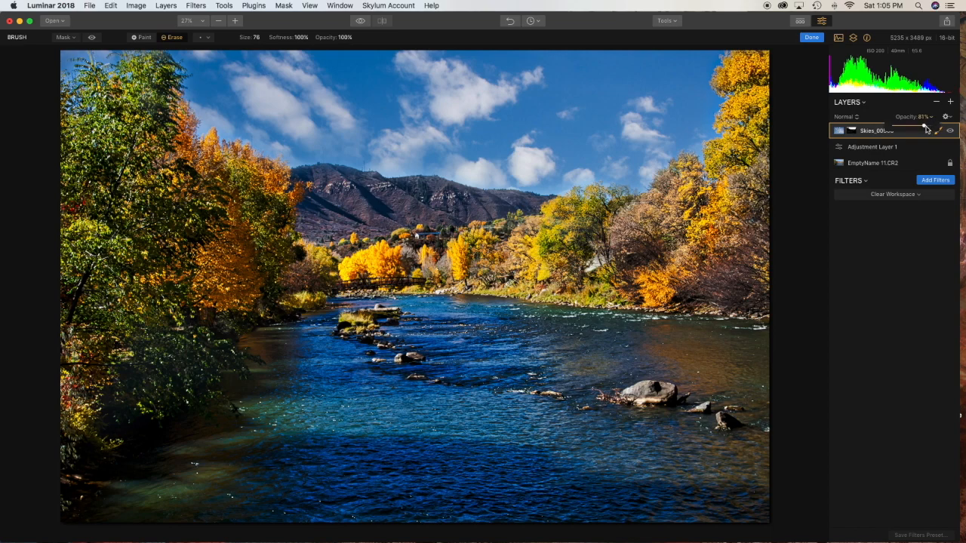
{"action": "left_click_drag", "start_coordinate": [934, 129], "coordinate": [944, 130]}
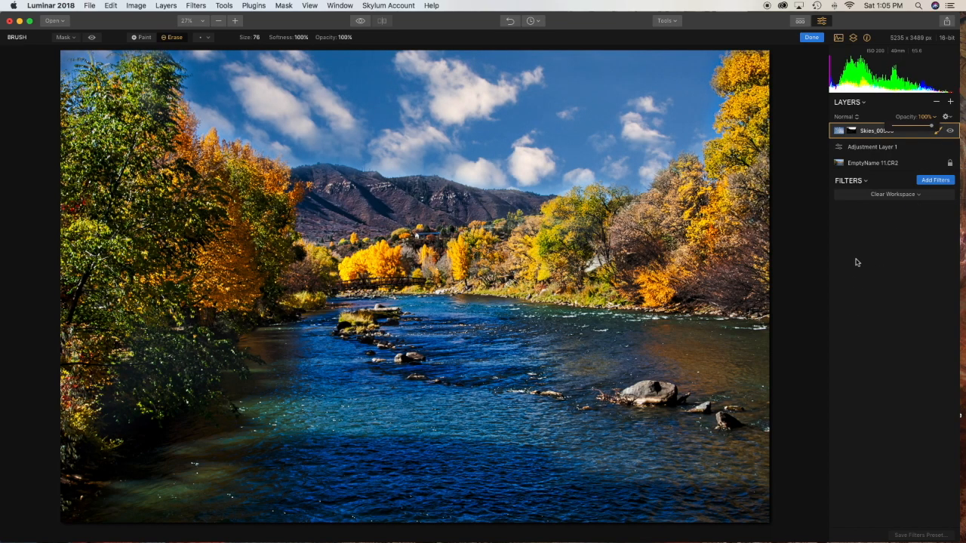
{"action": "left_click", "coordinate": [935, 181]}
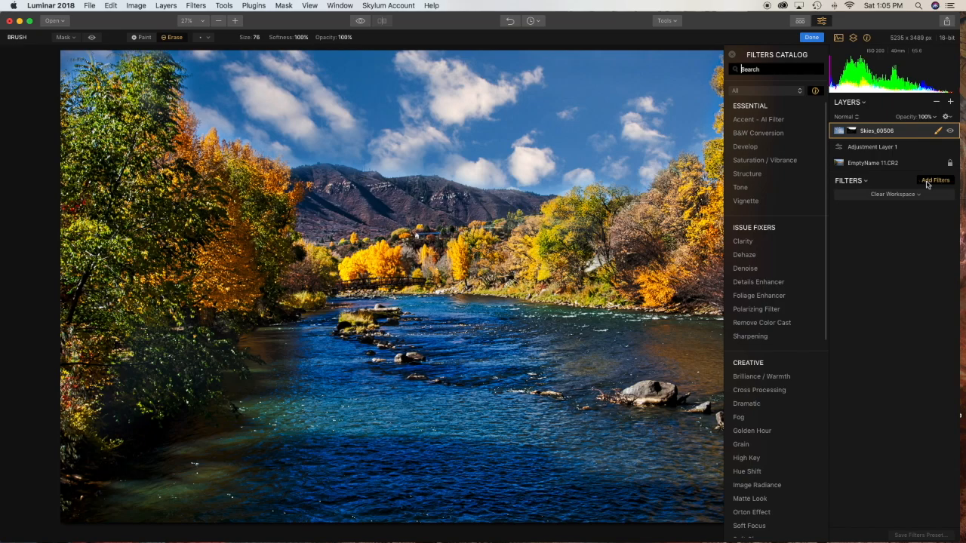
{"action": "scroll", "coordinate": [785, 287], "scroll_direction": "down", "scroll_amount": 2}
{"action": "scroll", "coordinate": [785, 290], "scroll_direction": "down", "scroll_amount": 2}
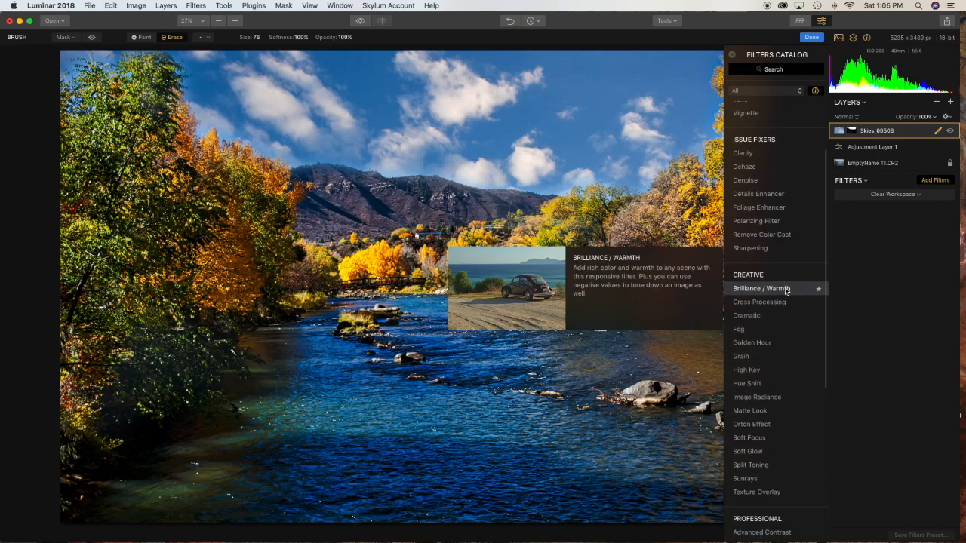
{"action": "scroll", "coordinate": [786, 291], "scroll_direction": "up", "scroll_amount": 4}
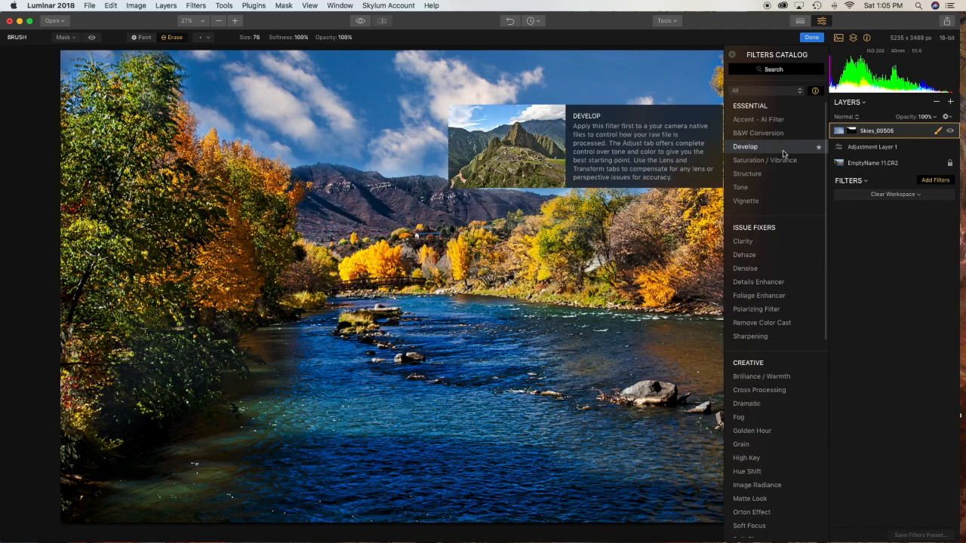
{"action": "scroll", "coordinate": [778, 271], "scroll_direction": "down", "scroll_amount": 8}
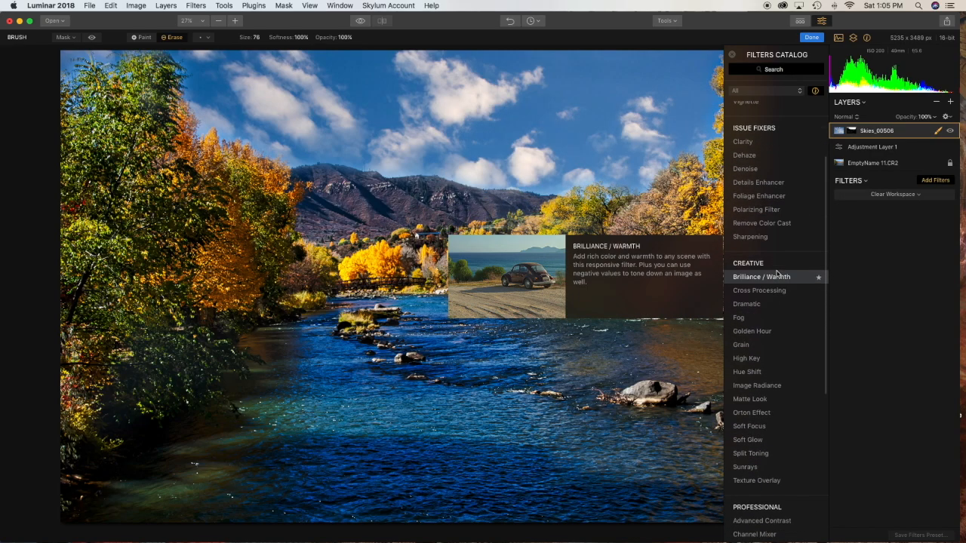
{"action": "scroll", "coordinate": [777, 273], "scroll_direction": "down", "scroll_amount": 1}
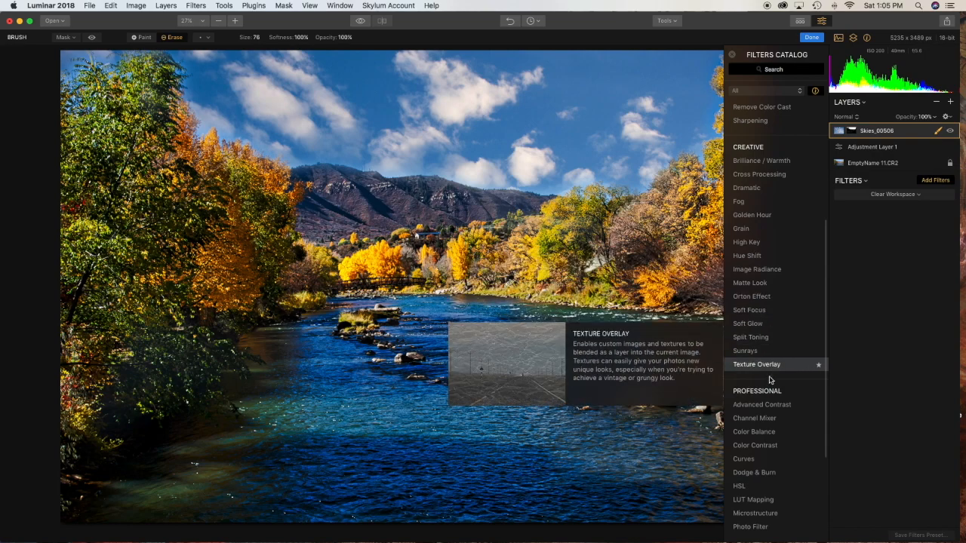
{"action": "left_click", "coordinate": [773, 405]}
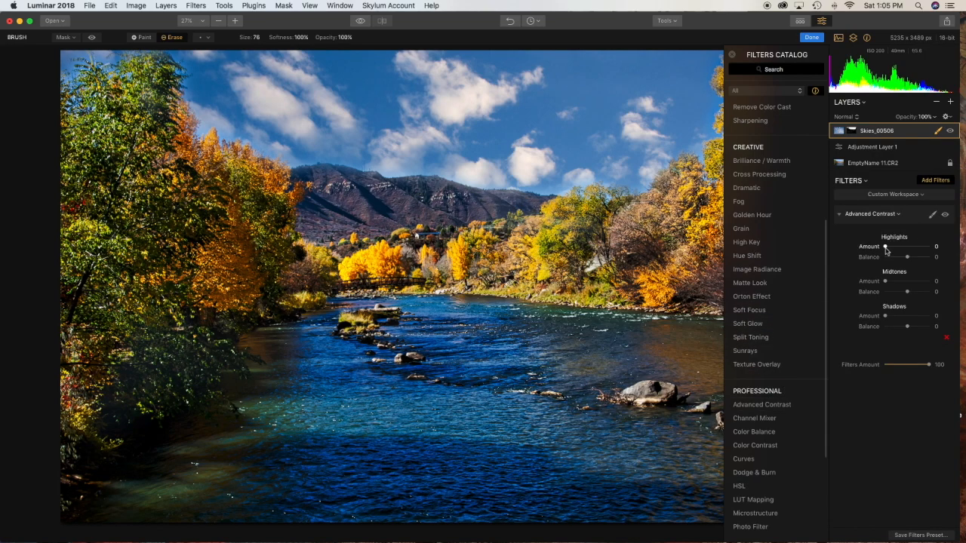
Step: Set the Advanced Contrast highlights amount to 32 and balance to 9, and close the filters catalog
{"action": "left_click_drag", "start_coordinate": [886, 250], "coordinate": [899, 252]}
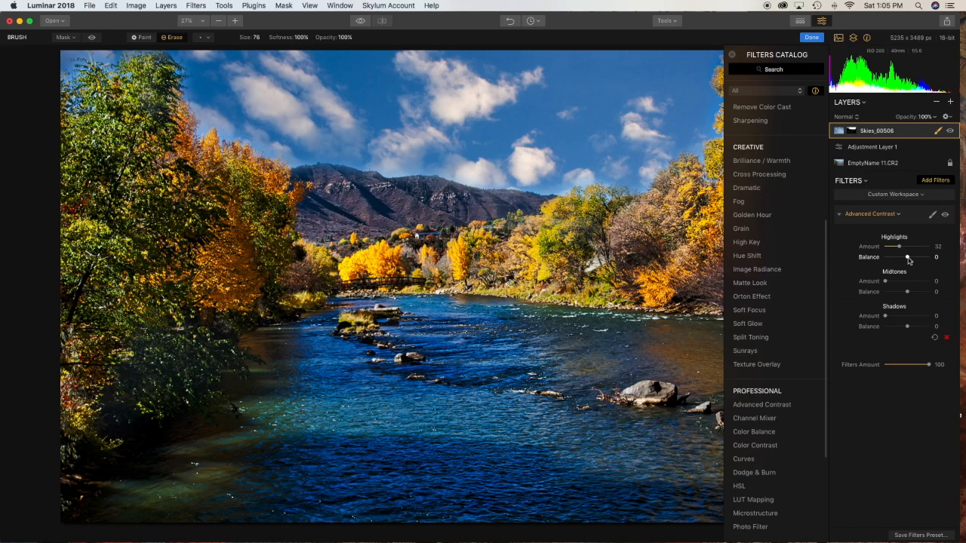
{"action": "left_click_drag", "start_coordinate": [912, 261], "coordinate": [911, 261]}
{"action": "left_click", "coordinate": [733, 57]}
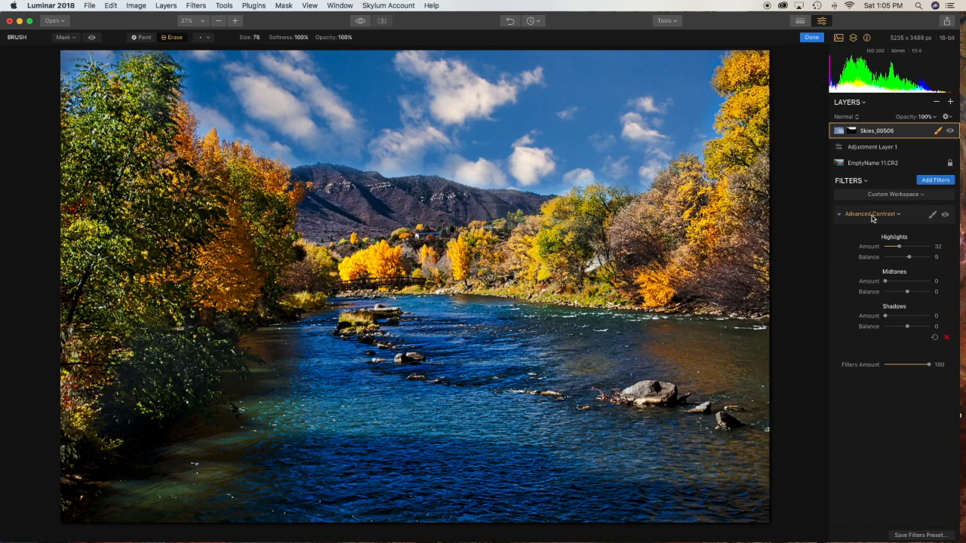
Step: Export the image to the EditProjects2018 folder as a JPEG named "EmptyName 11b"
{"action": "key", "text": "super+shift+e"}
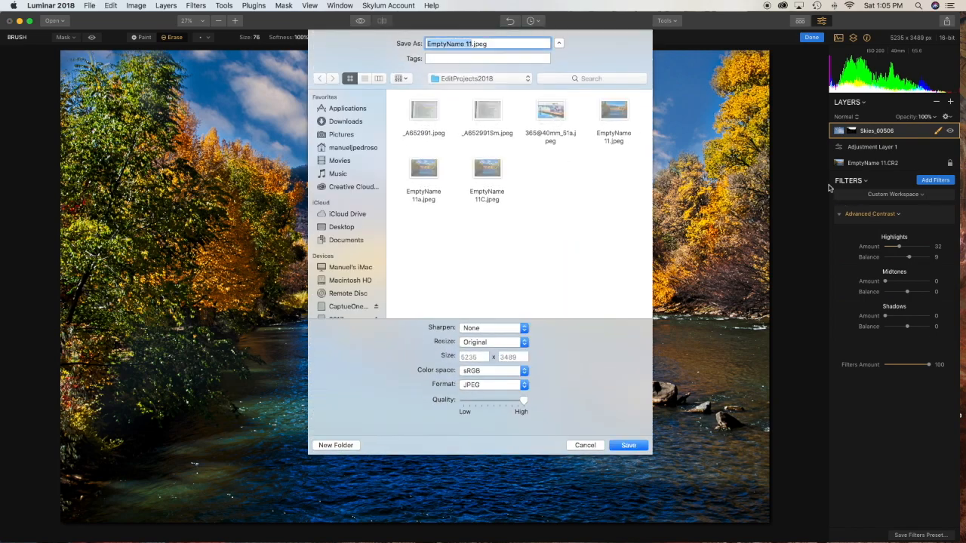
{"action": "left_click", "coordinate": [471, 44]}
{"action": "type", "text": "b"}
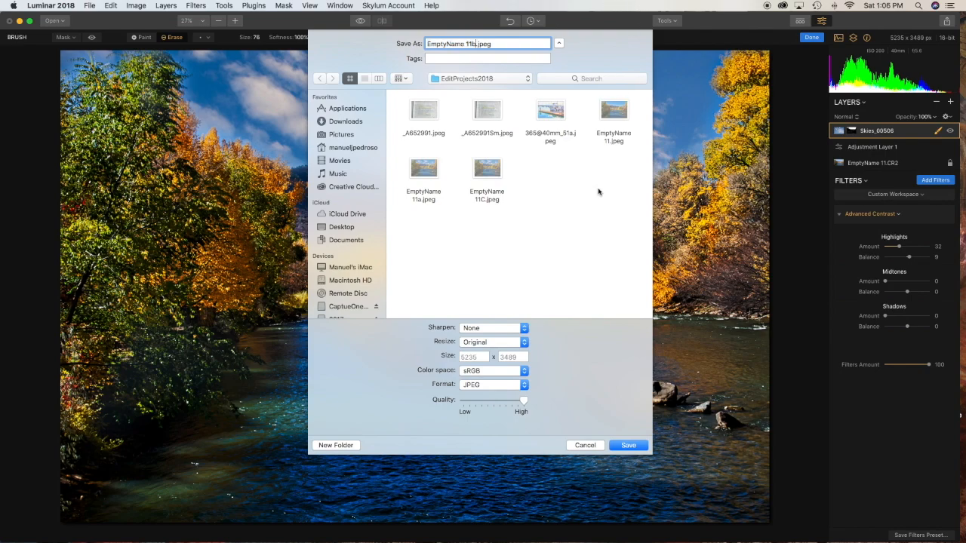
{"action": "left_click", "coordinate": [629, 445]}
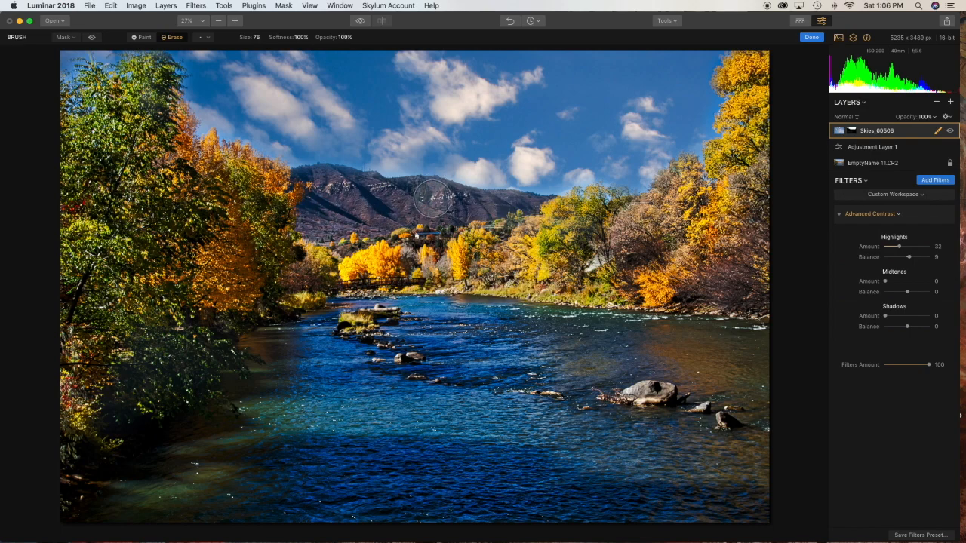
Step: Toggle the before view to compare the finished sky replacement with the original photo
{"action": "left_click", "coordinate": [360, 21]}
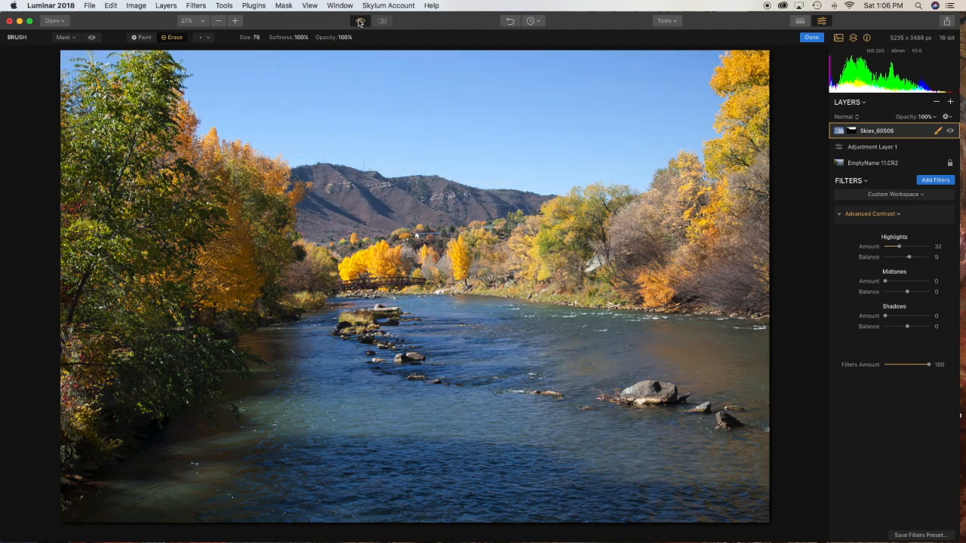
{"action": "left_click", "coordinate": [360, 21]}
{"action": "left_click", "coordinate": [360, 21]}
{"action": "left_click", "coordinate": [360, 21]}
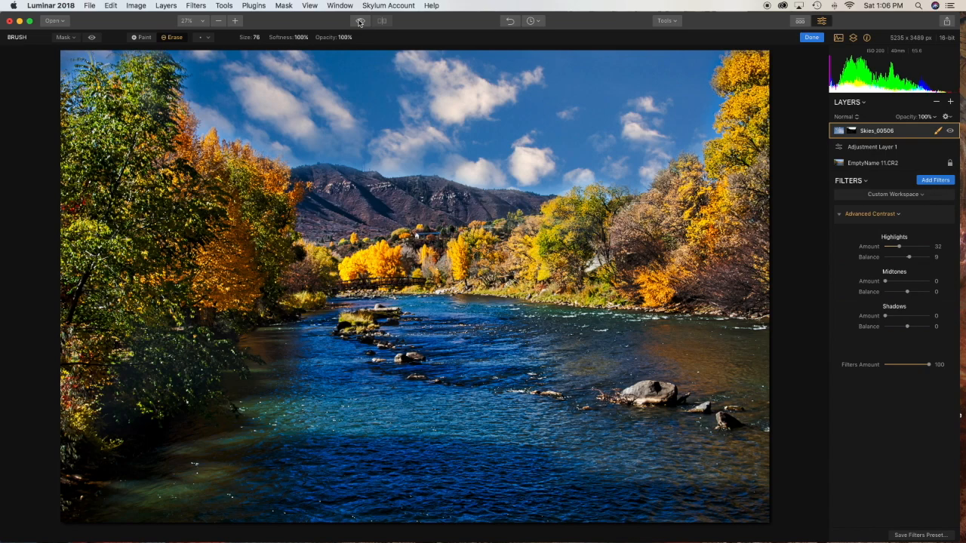